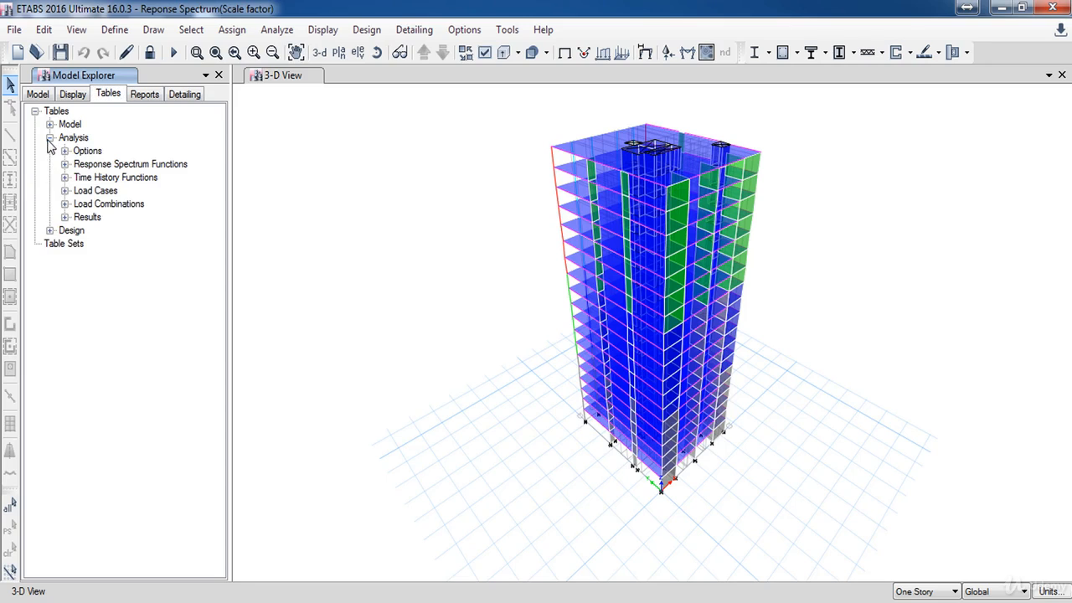
Show the Base Reactions table from the analysis results.
{"action": "left_click", "coordinate": [64, 217]}
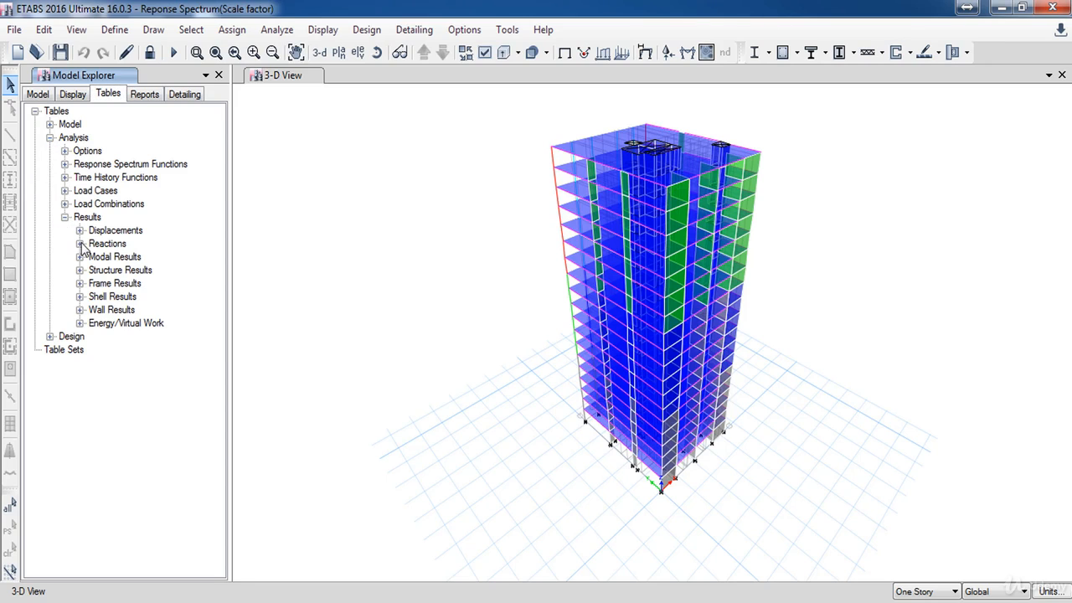
{"action": "left_click", "coordinate": [80, 244]}
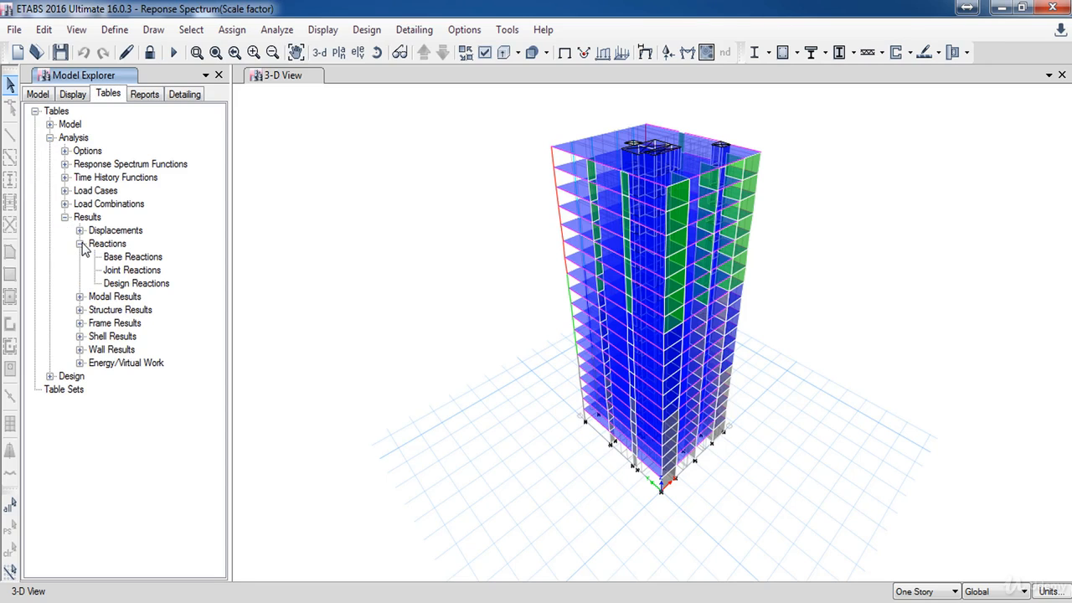
{"action": "double_click", "coordinate": [134, 258]}
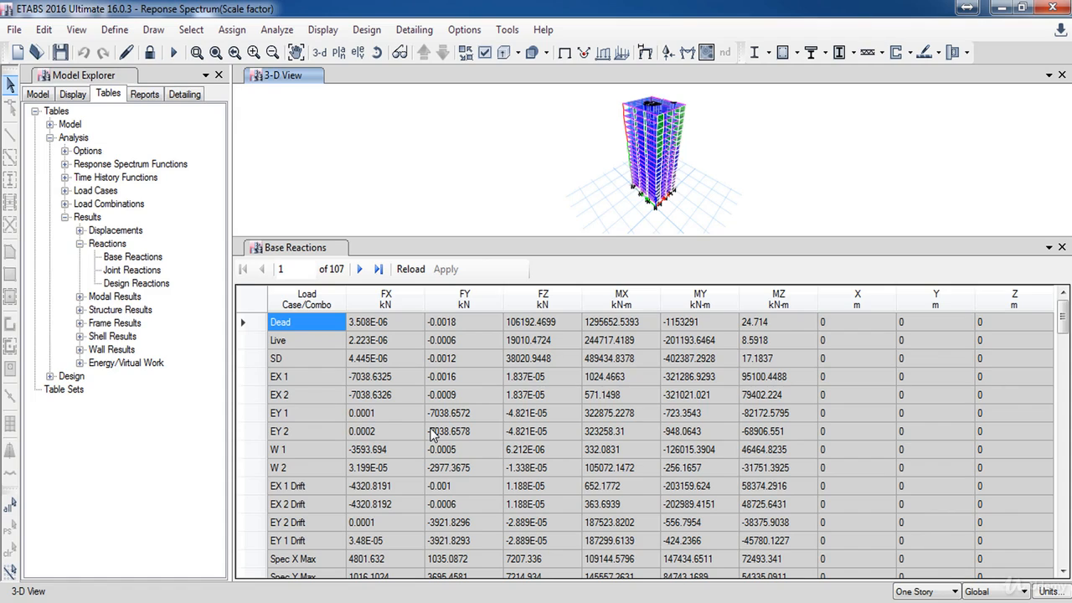
Filter the Base Reactions table by load case to EX 1 and EX 2.
{"action": "left_click", "coordinate": [310, 303]}
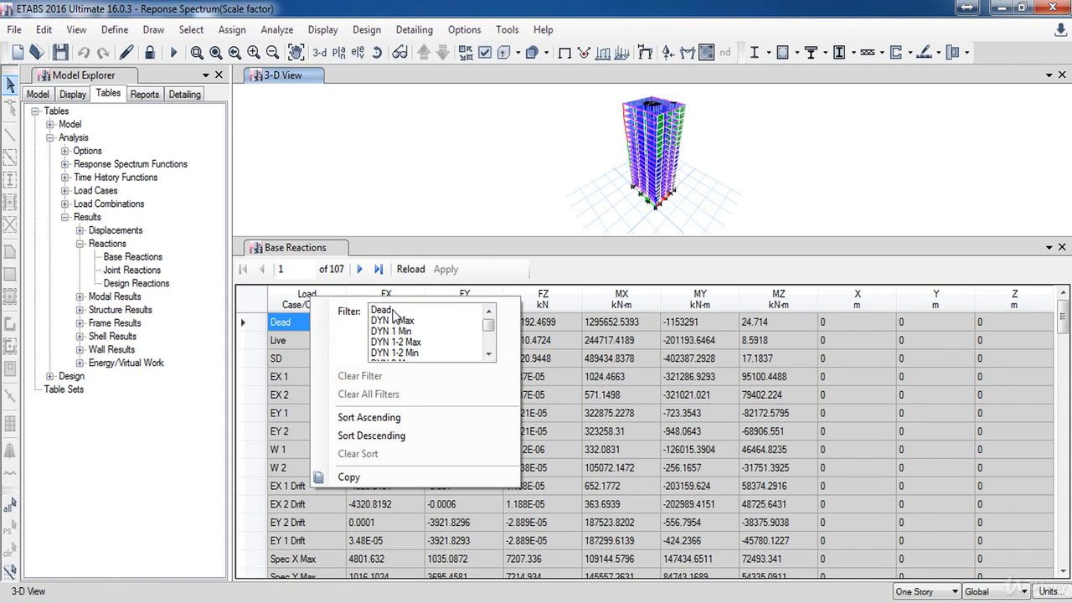
{"action": "left_click", "coordinate": [489, 354]}
{"action": "left_click", "coordinate": [492, 355]}
{"action": "left_click", "coordinate": [492, 355]}
{"action": "left_click", "coordinate": [492, 355]}
{"action": "left_click", "coordinate": [492, 355]}
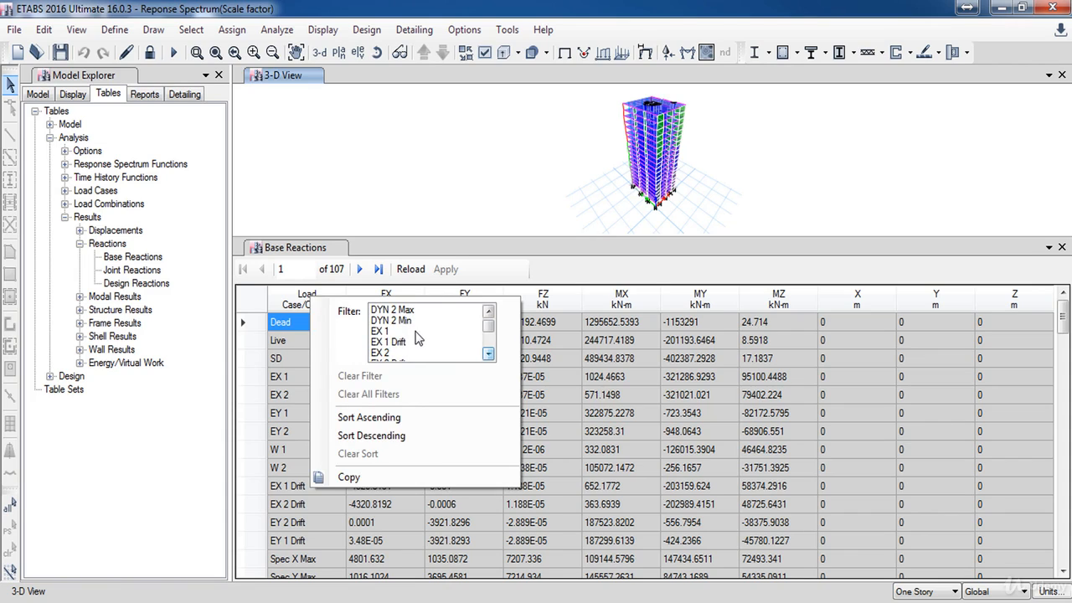
{"action": "left_click", "coordinate": [416, 332]}
{"action": "left_click", "coordinate": [409, 353]}
Add Spec X Max to the load case filter and compare its FX base reaction with that of EX 1.
{"action": "left_click", "coordinate": [489, 354]}
{"action": "left_click", "coordinate": [488, 354]}
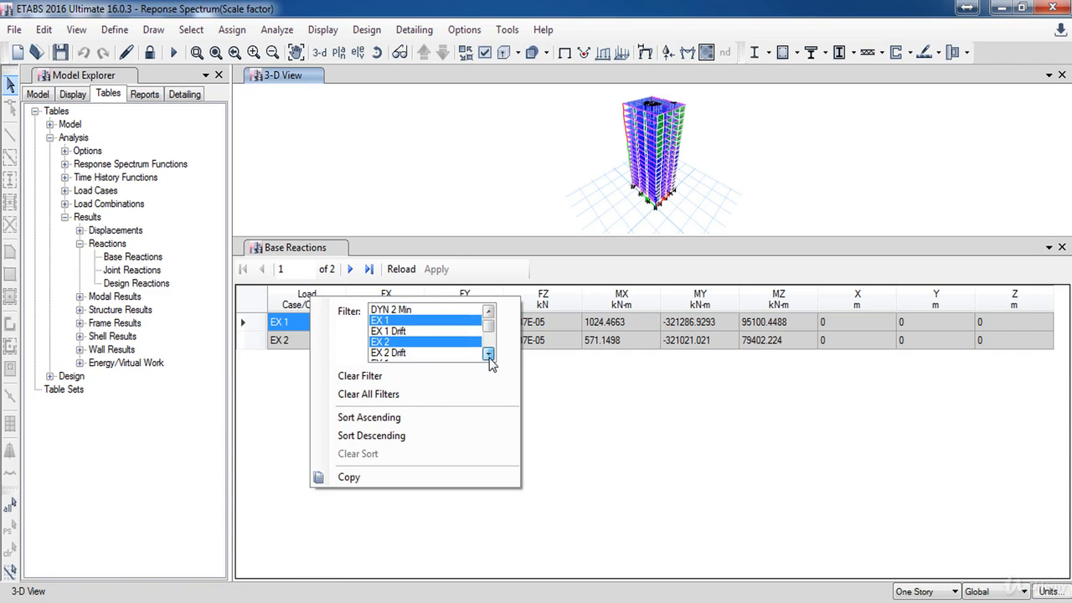
{"action": "left_click", "coordinate": [489, 354]}
{"action": "left_click", "coordinate": [488, 354]}
{"action": "left_click", "coordinate": [488, 354]}
{"action": "left_click", "coordinate": [488, 354]}
{"action": "left_click", "coordinate": [488, 355]}
{"action": "left_click", "coordinate": [488, 354]}
{"action": "left_click", "coordinate": [488, 355]}
{"action": "left_click", "coordinate": [488, 354]}
{"action": "left_click", "coordinate": [488, 354]}
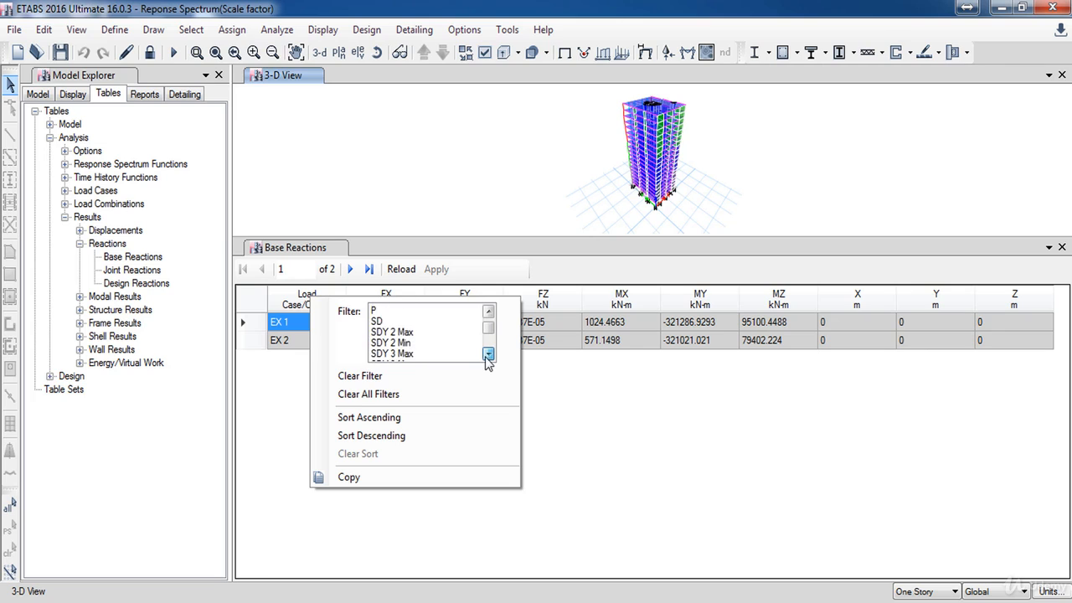
{"action": "left_click", "coordinate": [488, 354]}
{"action": "left_click", "coordinate": [488, 354]}
{"action": "left_click", "coordinate": [488, 354]}
{"action": "left_click", "coordinate": [488, 355]}
{"action": "left_click", "coordinate": [488, 354]}
{"action": "left_click", "coordinate": [488, 354]}
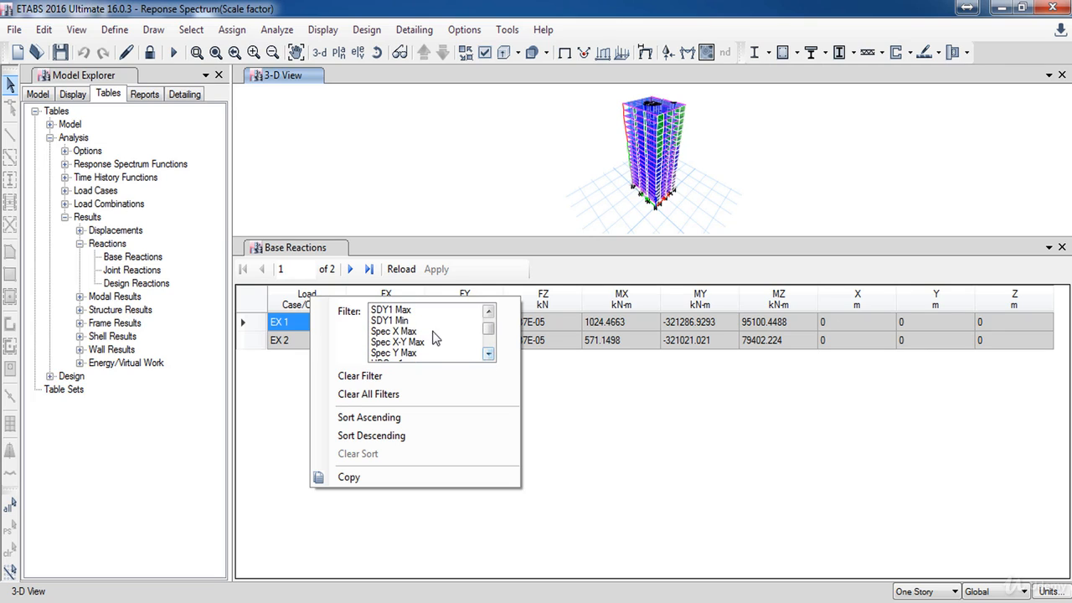
{"action": "left_click", "coordinate": [427, 331]}
{"action": "left_click", "coordinate": [597, 429]}
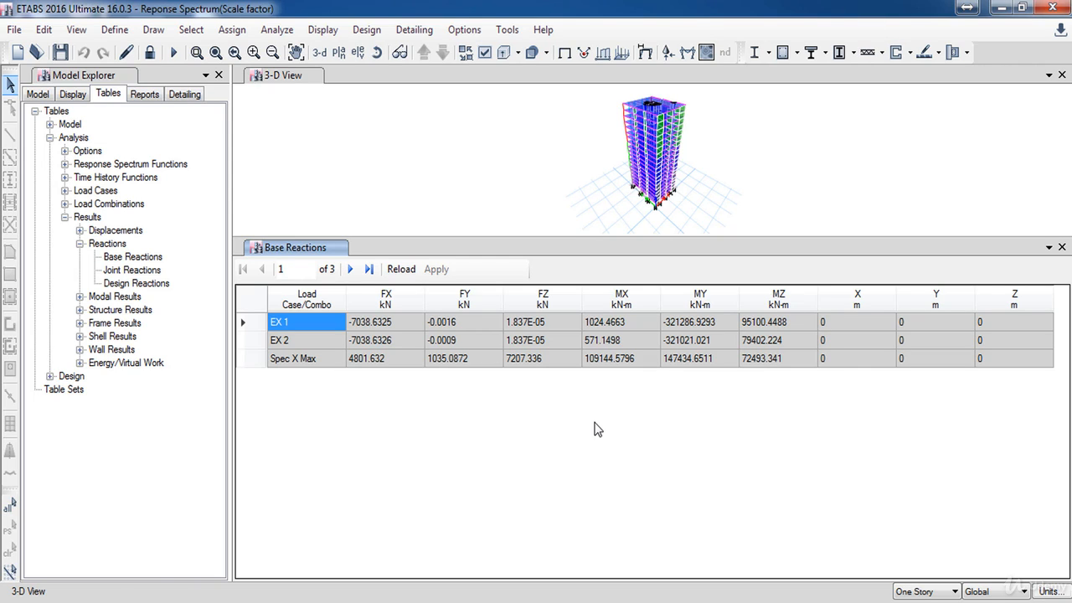
{"action": "left_click", "coordinate": [381, 327]}
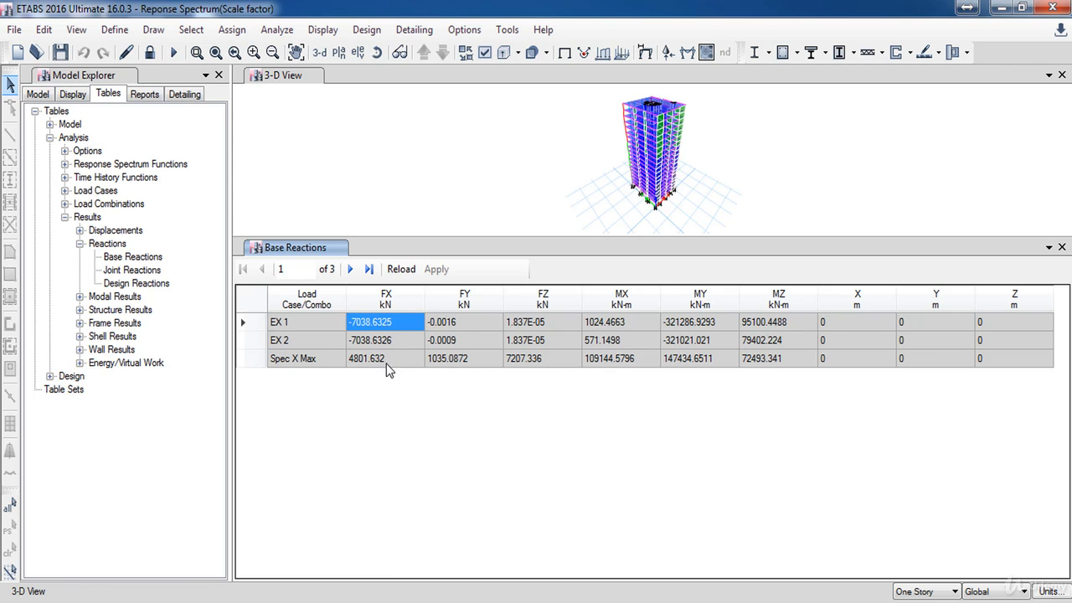
{"action": "left_click", "coordinate": [386, 361]}
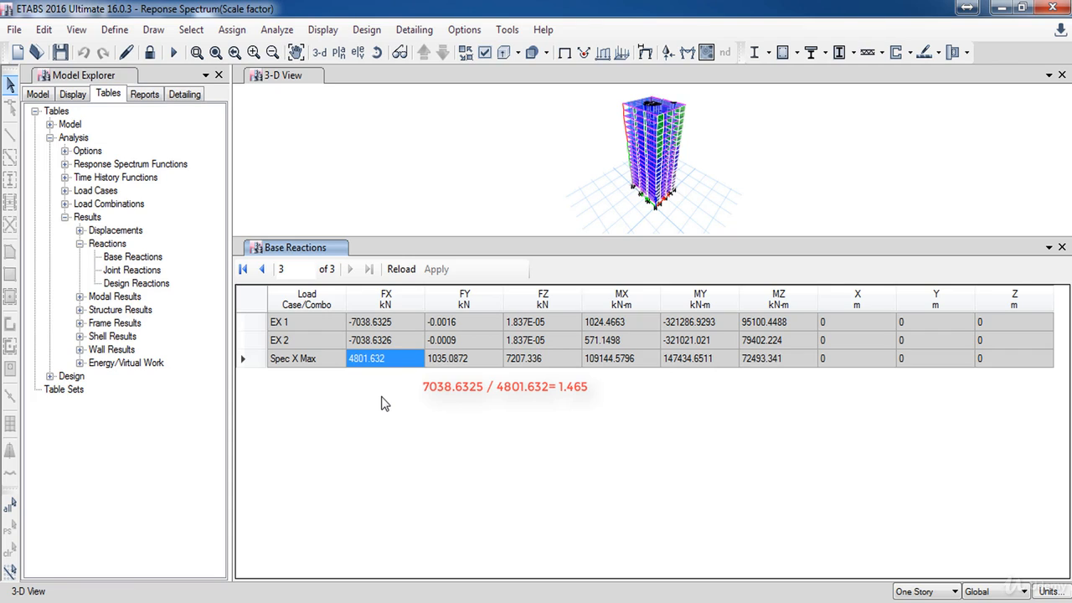
Change the load case filter of the Base Reactions table to EY 1 and EY 2.
{"action": "right_click", "coordinate": [298, 303]}
{"action": "left_click", "coordinate": [476, 360]}
{"action": "left_click", "coordinate": [476, 360]}
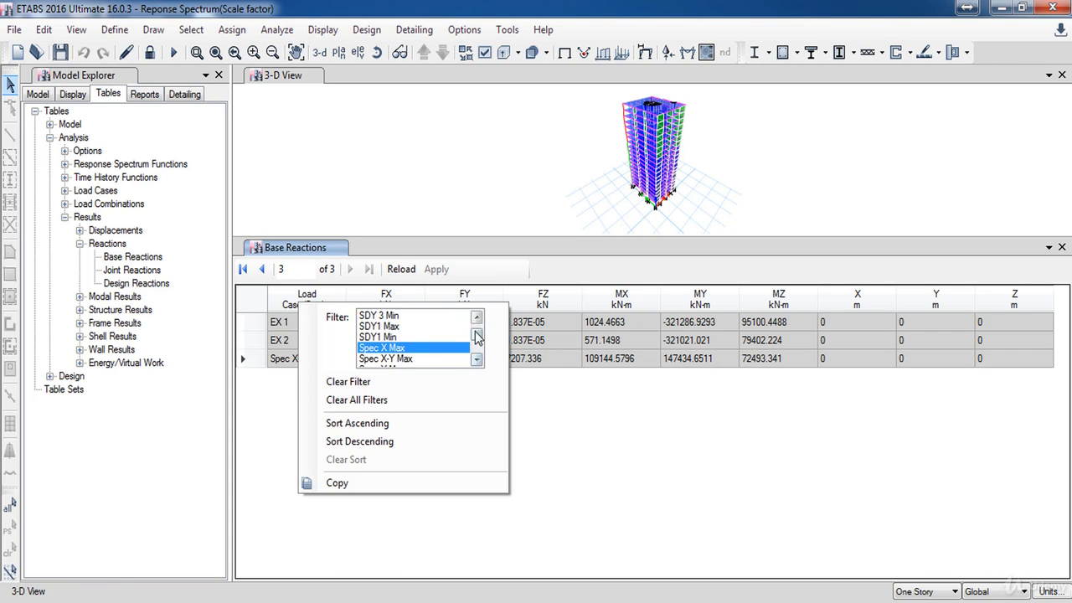
{"action": "left_click", "coordinate": [475, 318]}
{"action": "left_click", "coordinate": [475, 319]}
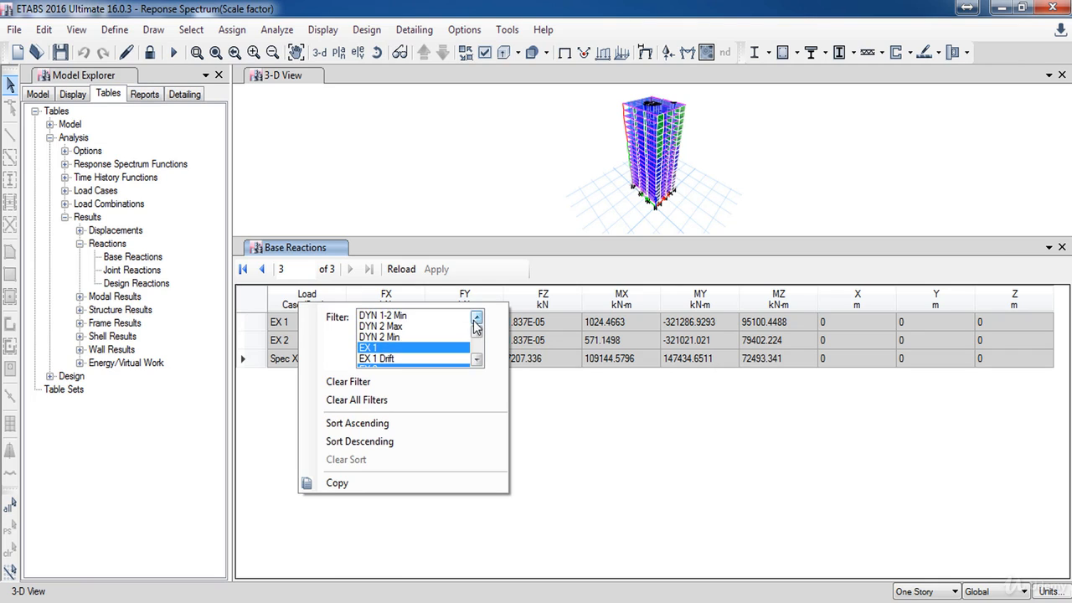
{"action": "left_click", "coordinate": [476, 360]}
{"action": "left_click", "coordinate": [477, 360]}
{"action": "left_click", "coordinate": [476, 360]}
{"action": "left_click", "coordinate": [477, 360]}
{"action": "left_click", "coordinate": [476, 360]}
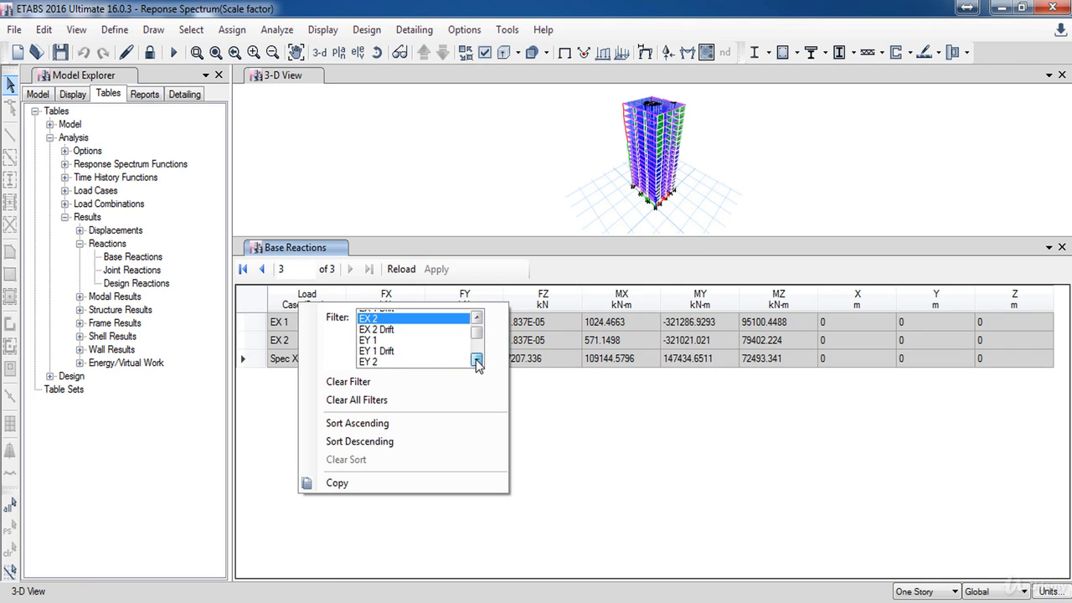
{"action": "left_click", "coordinate": [391, 336]}
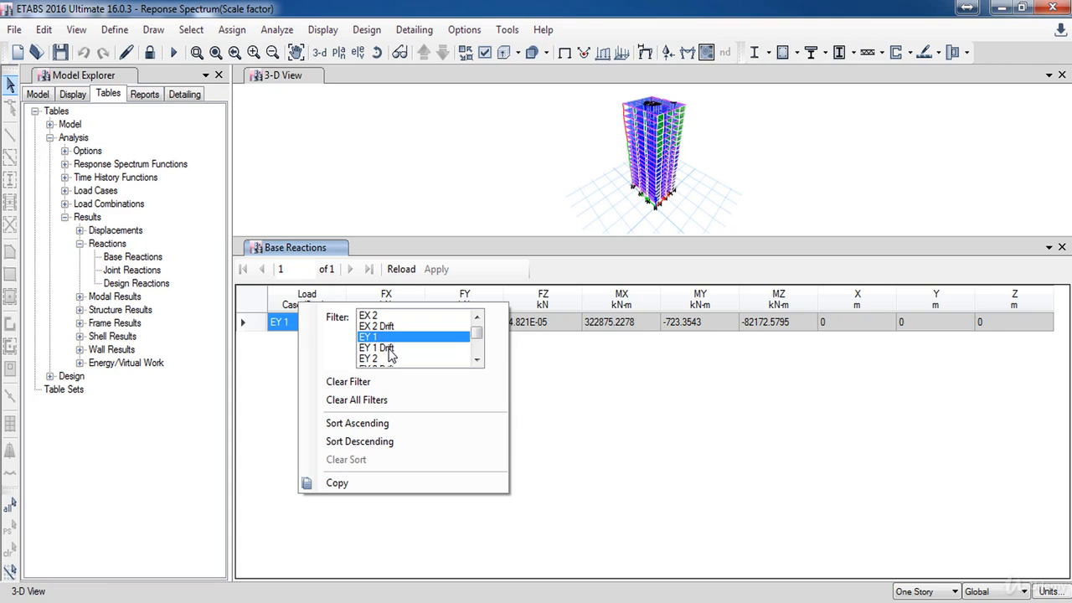
{"action": "left_click", "coordinate": [388, 358], "text": "ctrl"}
Include Spec Y Max in the load case filter and compare its FY base reaction with that of EY 1.
{"action": "left_click", "coordinate": [476, 360]}
{"action": "left_click", "coordinate": [476, 360]}
{"action": "left_click", "coordinate": [476, 360]}
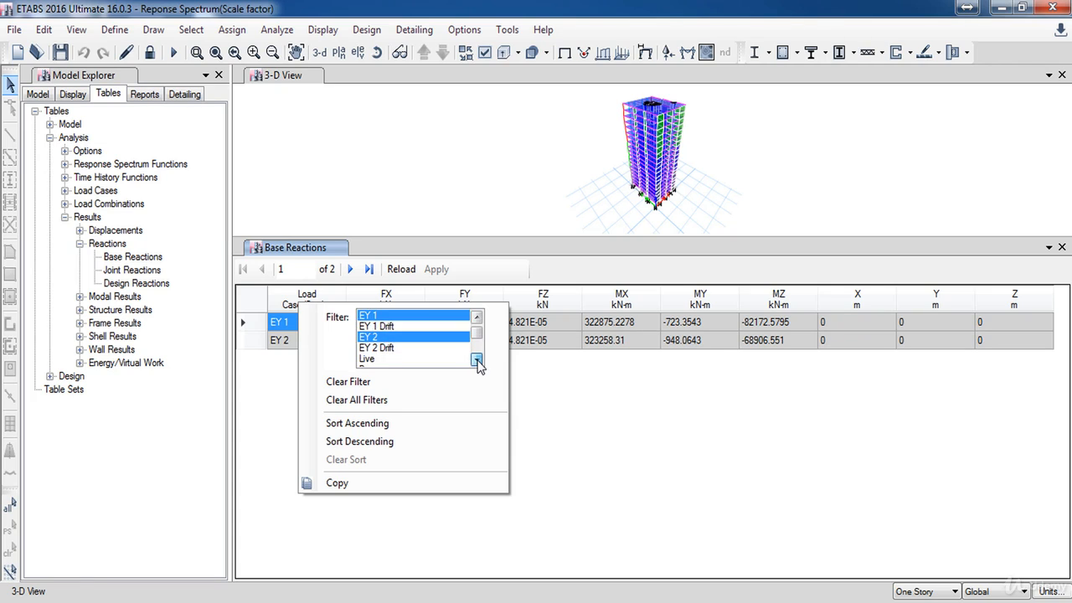
{"action": "left_click", "coordinate": [476, 360]}
{"action": "left_click", "coordinate": [477, 360]}
{"action": "left_click", "coordinate": [477, 360]}
{"action": "left_click", "coordinate": [476, 360]}
{"action": "left_click", "coordinate": [476, 360]}
{"action": "left_click", "coordinate": [477, 360]}
{"action": "left_click", "coordinate": [476, 360]}
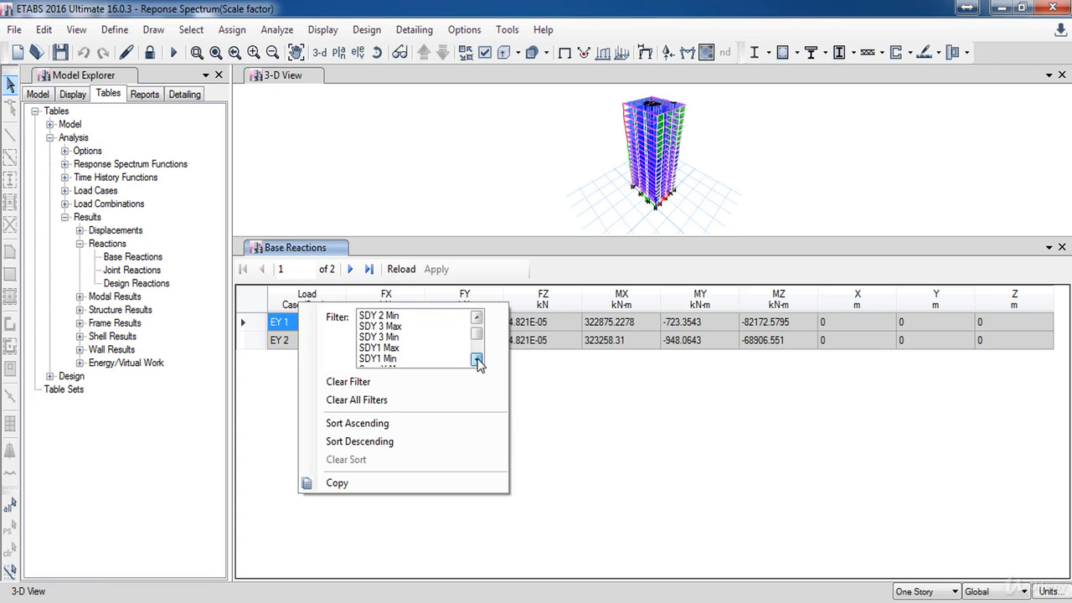
{"action": "left_click", "coordinate": [477, 360]}
{"action": "left_click", "coordinate": [476, 360]}
{"action": "left_click", "coordinate": [477, 360]}
{"action": "left_click", "coordinate": [477, 360]}
{"action": "left_click", "coordinate": [476, 360]}
{"action": "left_click", "coordinate": [477, 360]}
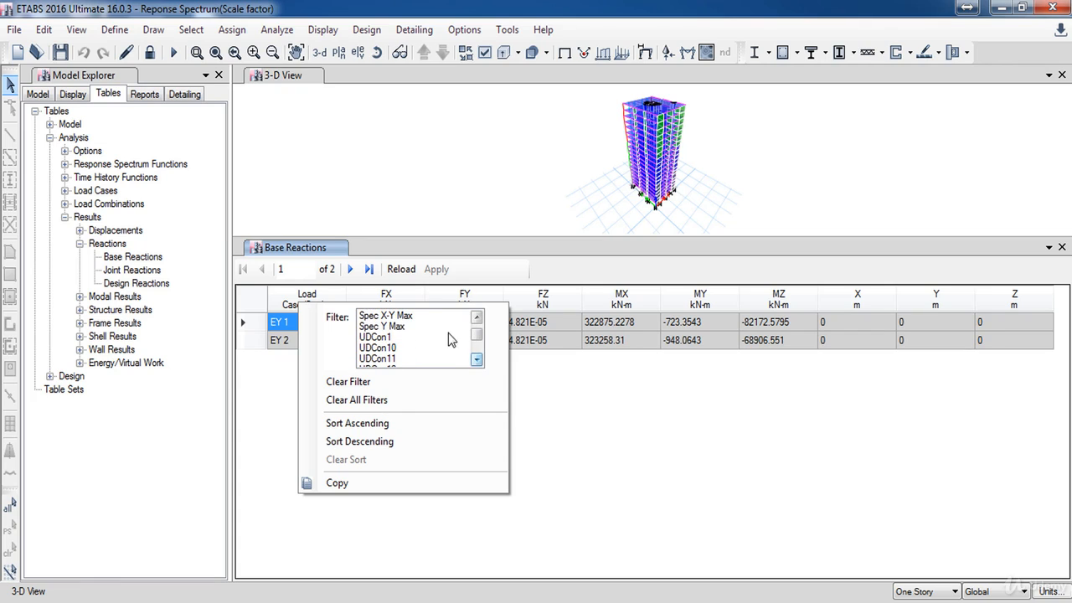
{"action": "left_click", "coordinate": [403, 326], "text": "ctrl"}
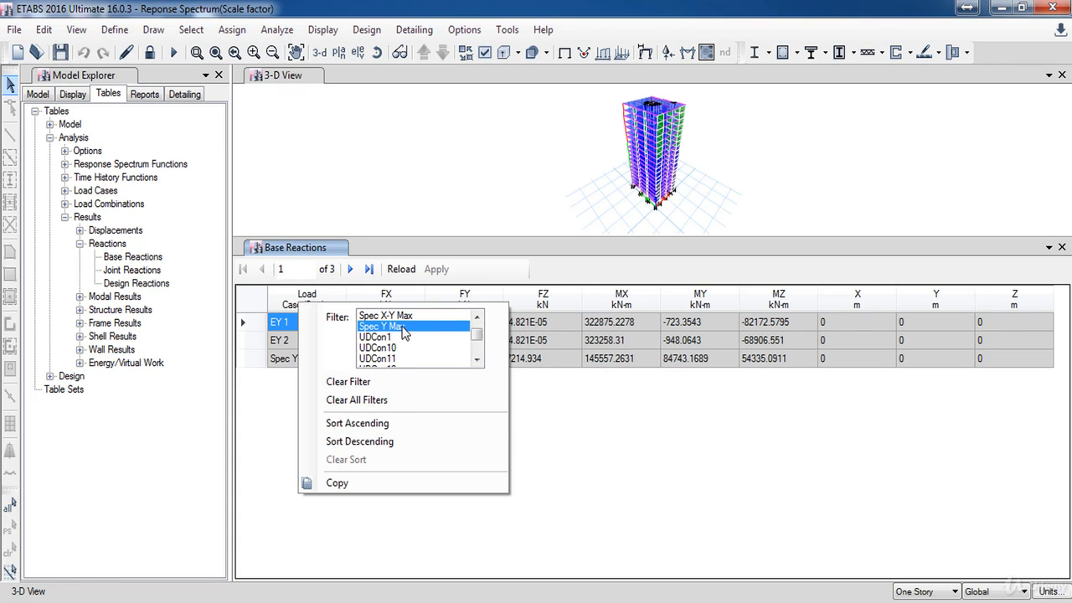
{"action": "left_click", "coordinate": [463, 266]}
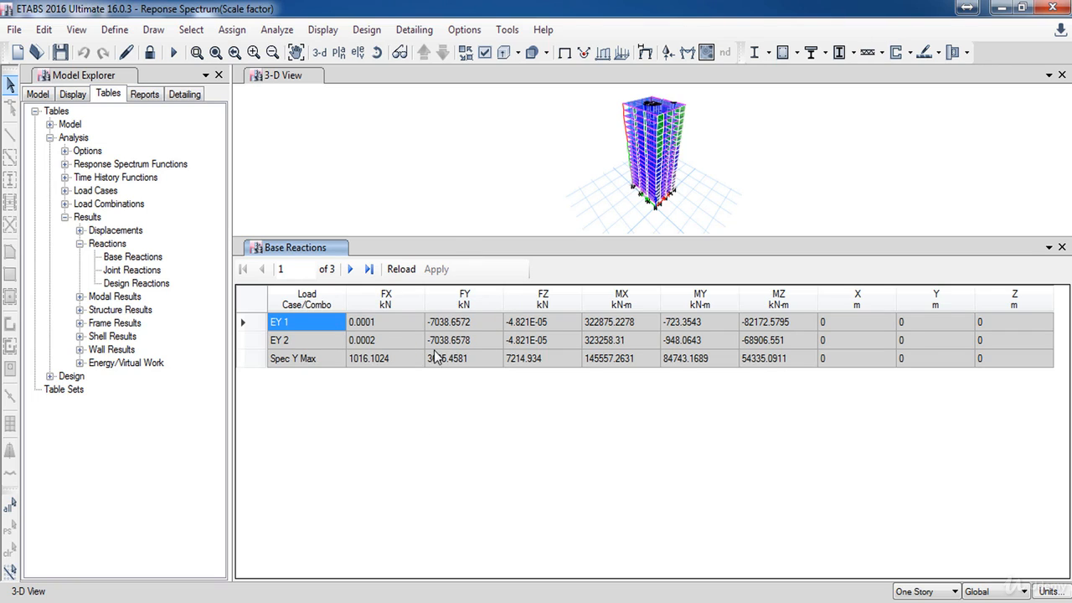
{"action": "left_click", "coordinate": [456, 324]}
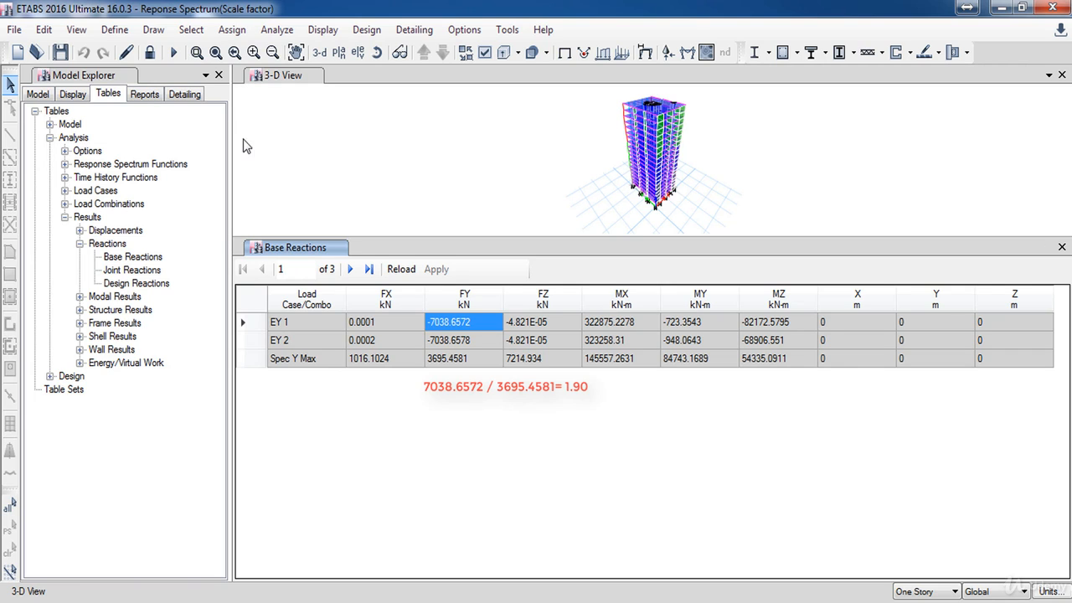
Unlock the model, accepting deletion of the analysis results, and open the load case definitions.
{"action": "left_click", "coordinate": [149, 52]}
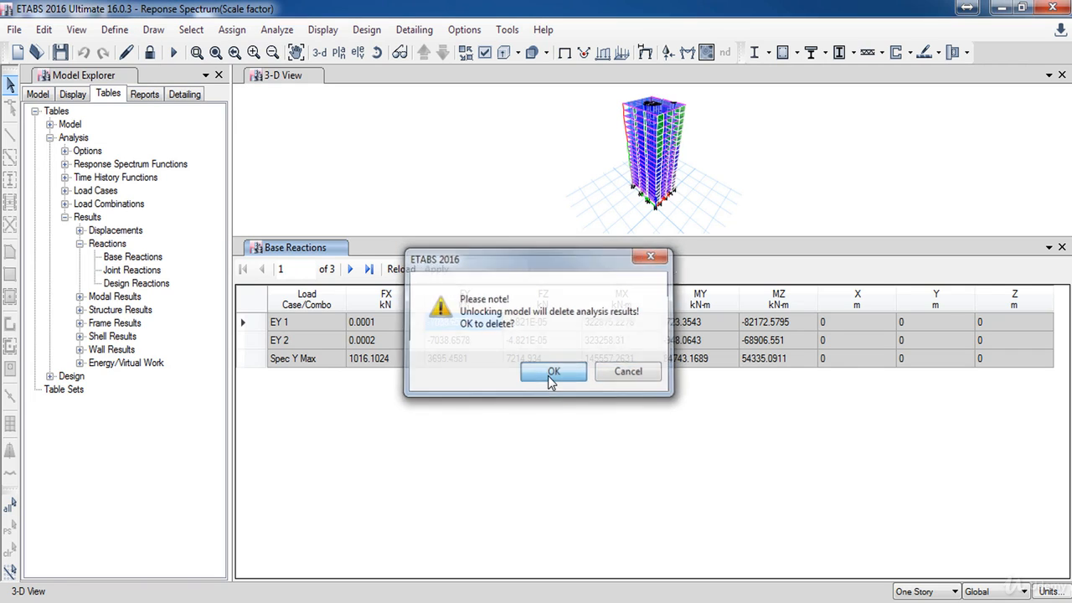
{"action": "left_click", "coordinate": [552, 371]}
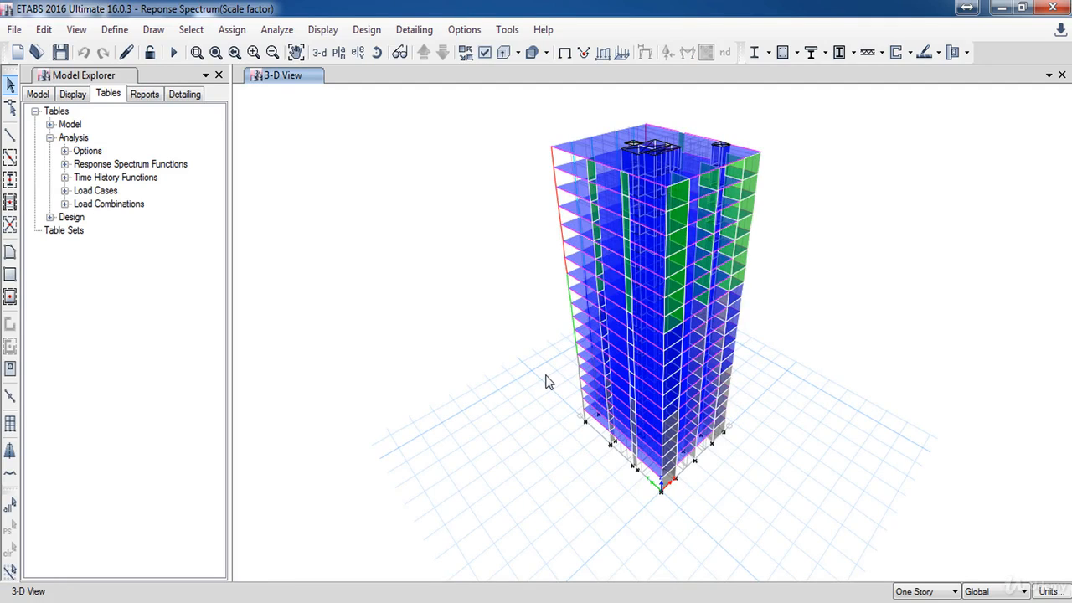
{"action": "left_click", "coordinate": [115, 29]}
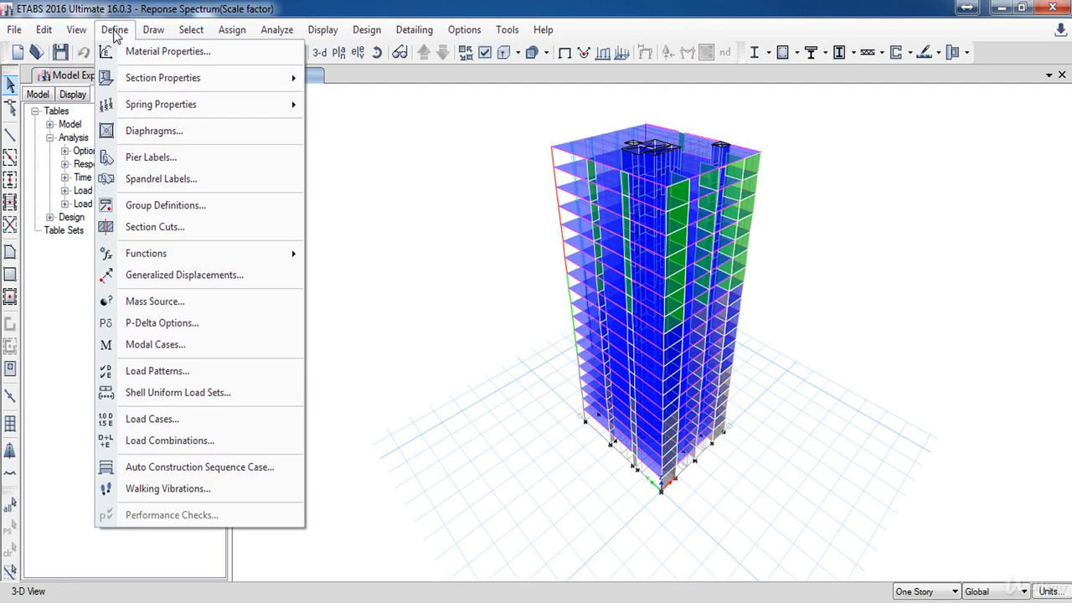
{"action": "left_click", "coordinate": [194, 417]}
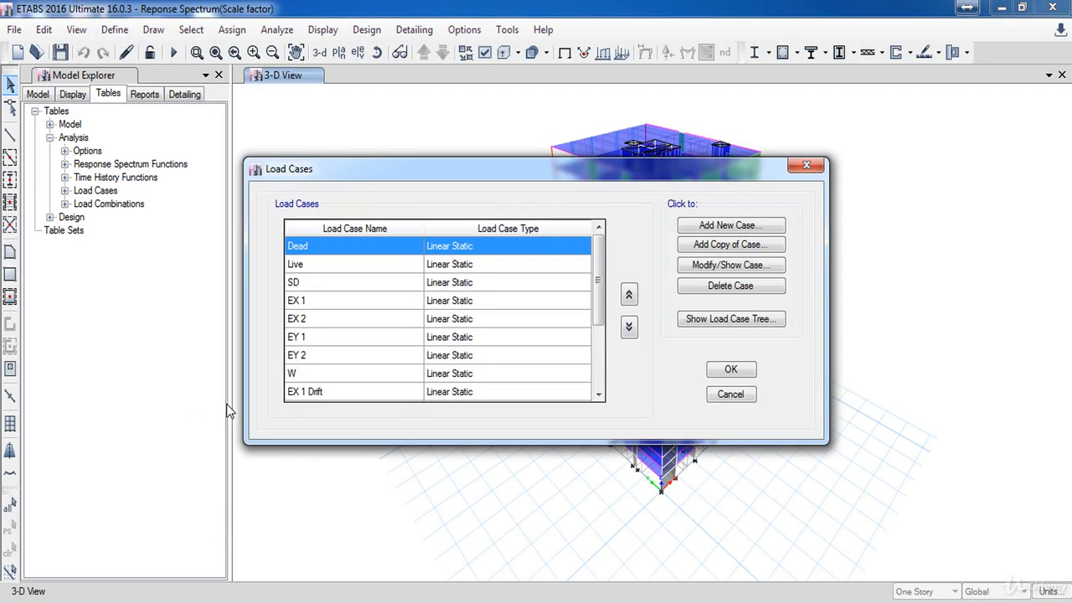
Multiply the U1 and U3 scale factors of the Spec X response spectrum case by 1.465.
{"action": "left_click_drag", "start_coordinate": [599, 305], "coordinate": [598, 379]}
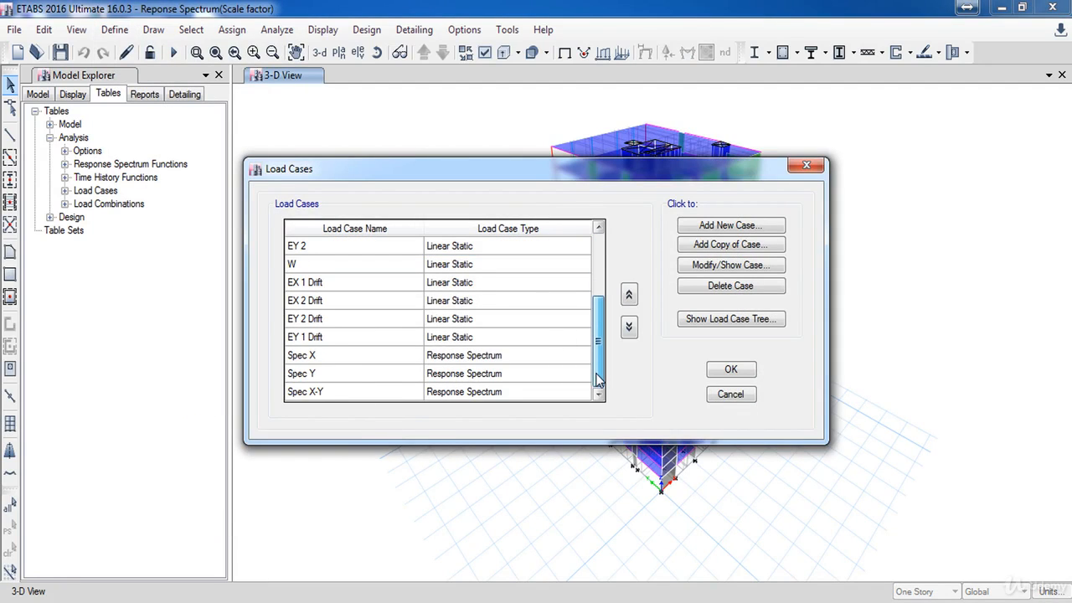
{"action": "left_click", "coordinate": [332, 358]}
{"action": "left_click", "coordinate": [725, 267]}
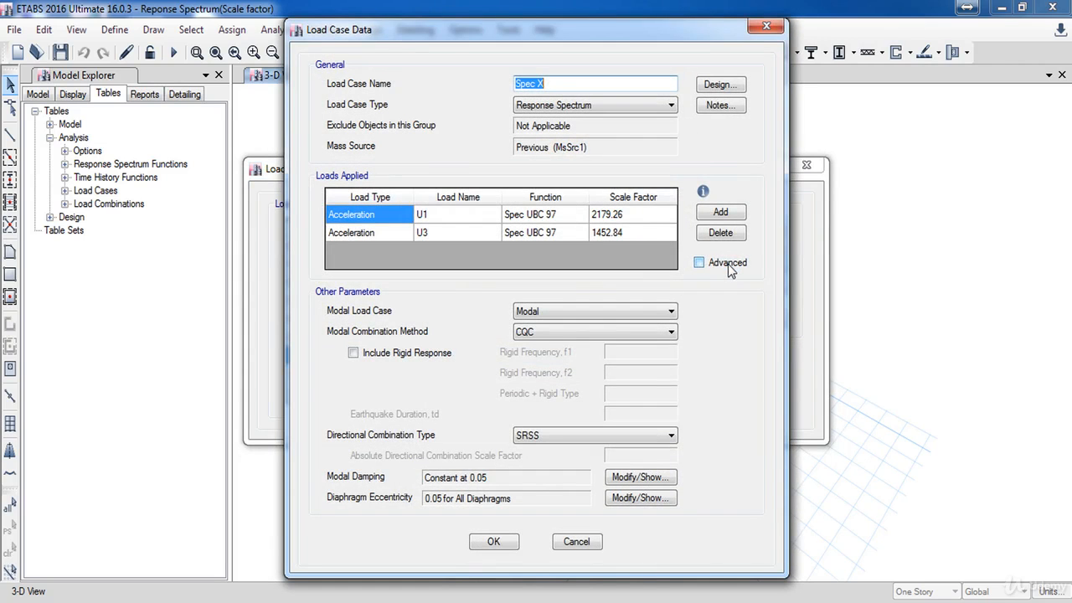
{"action": "left_click", "coordinate": [635, 214]}
{"action": "left_click", "coordinate": [643, 216]}
{"action": "left_click", "coordinate": [645, 215]}
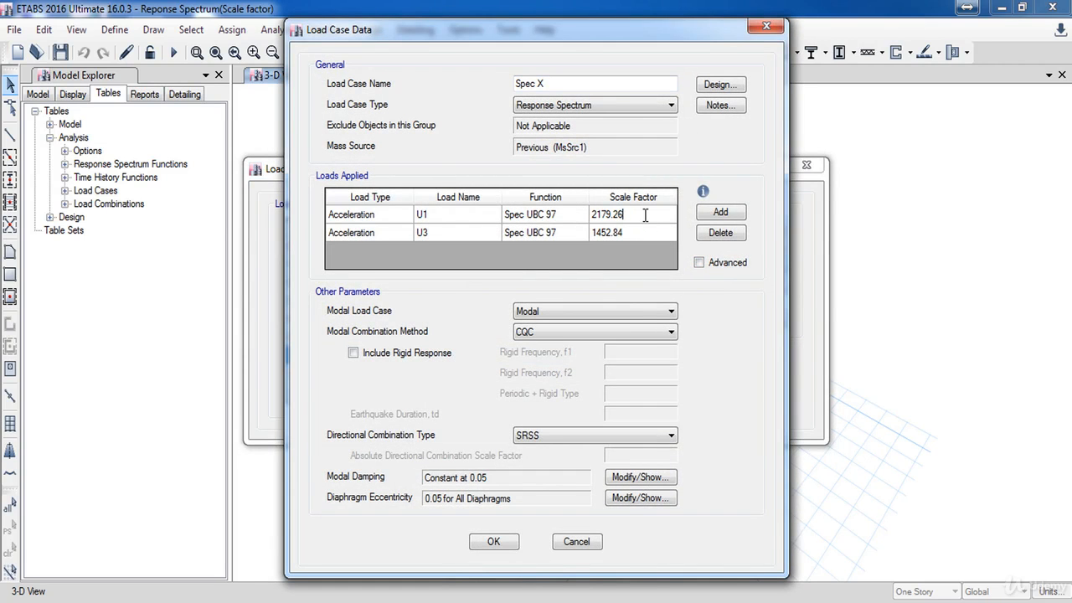
{"action": "type", "text": "*1.465"}
{"action": "key", "text": "Return"}
{"action": "left_click", "coordinate": [646, 231]}
{"action": "type", "text": "*1.465"}
{"action": "left_click", "coordinate": [494, 542]}
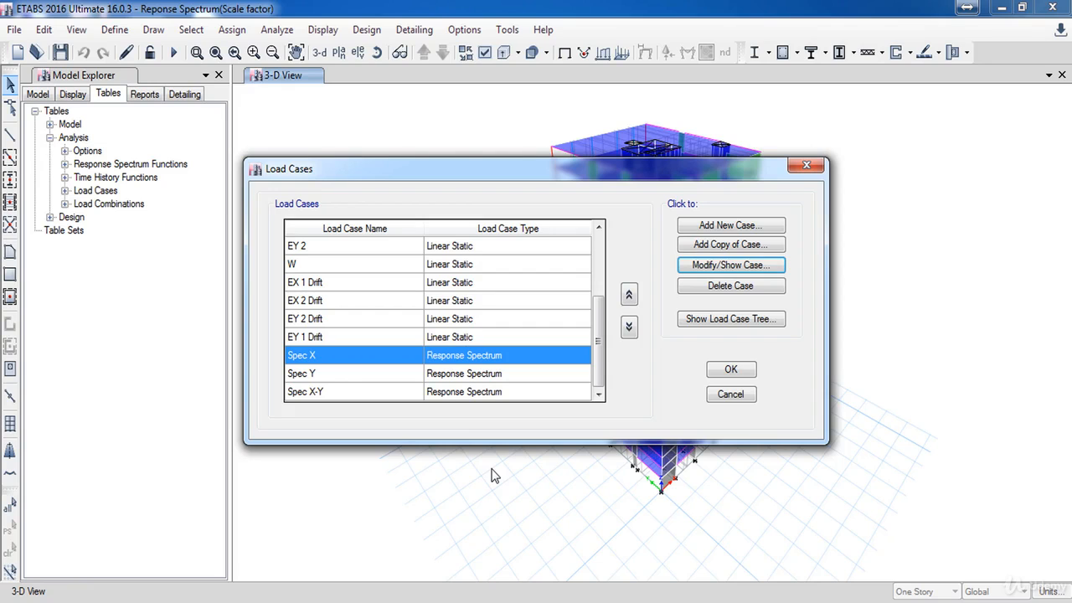
Multiply the U2 and U3 scale factors of the Spec Y case by 1.9 and accept the load case changes.
{"action": "left_click", "coordinate": [474, 376]}
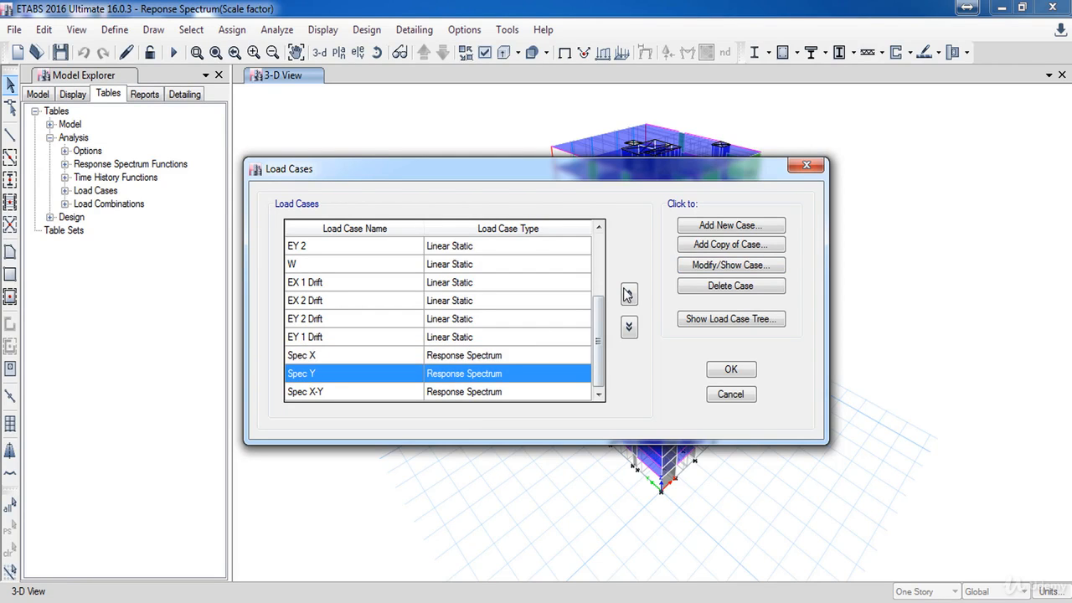
{"action": "left_click", "coordinate": [725, 267]}
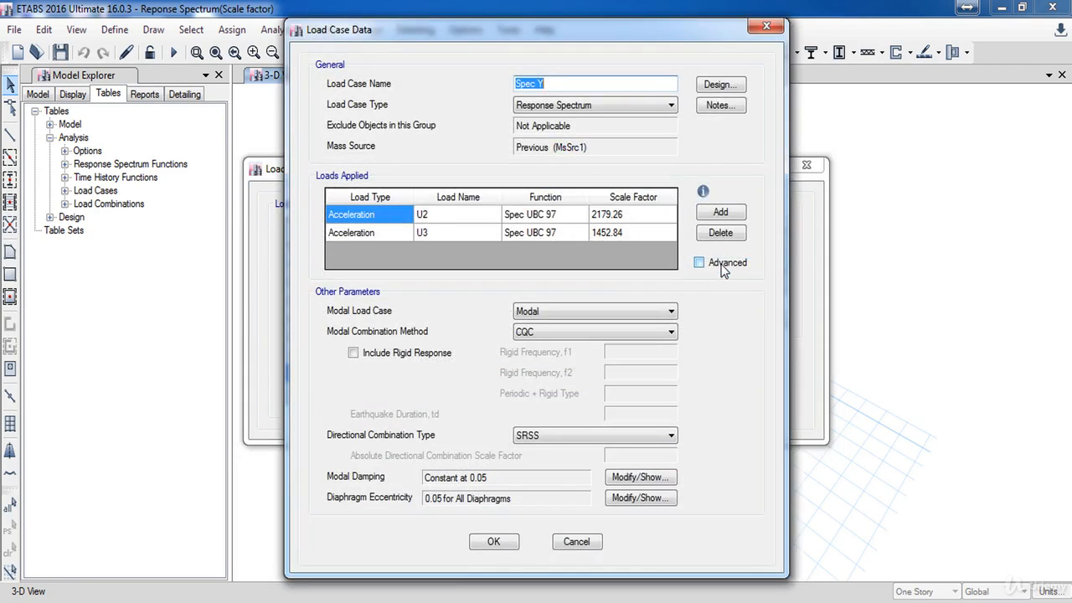
{"action": "left_click", "coordinate": [652, 212]}
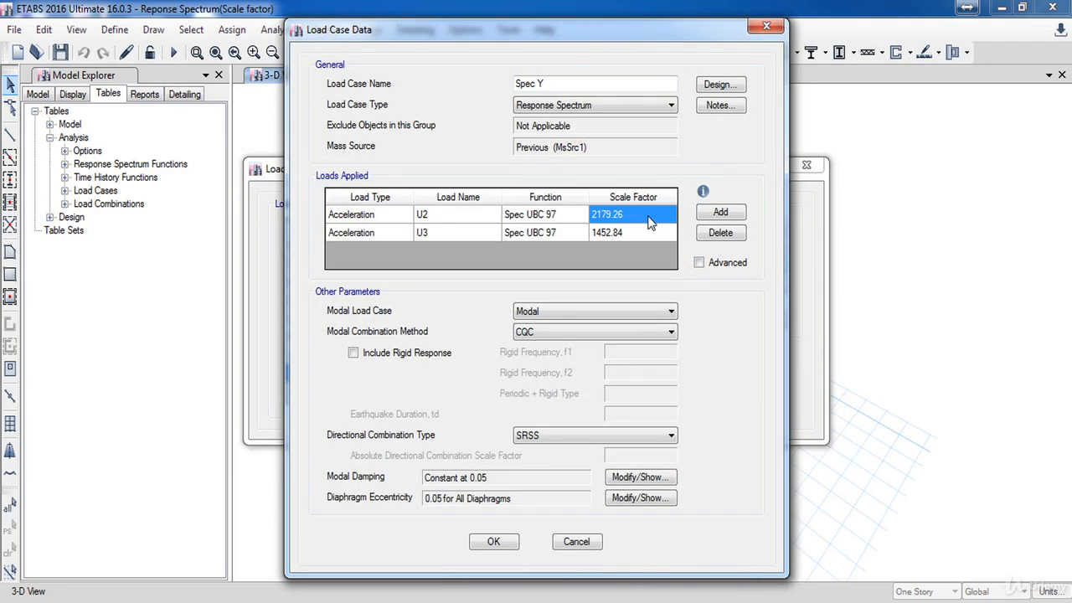
{"action": "left_click", "coordinate": [650, 220]}
{"action": "left_click", "coordinate": [648, 215]}
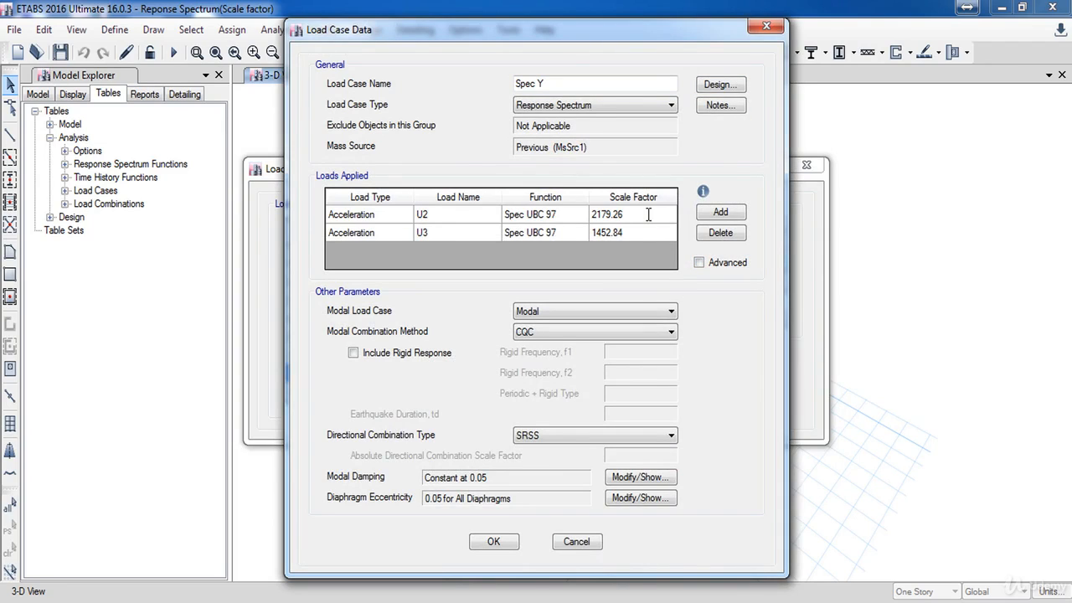
{"action": "type", "text": "*1.9"}
{"action": "left_click", "coordinate": [641, 231]}
{"action": "left_click", "coordinate": [642, 234]}
{"action": "type", "text": "*1.9"}
{"action": "left_click", "coordinate": [643, 214]}
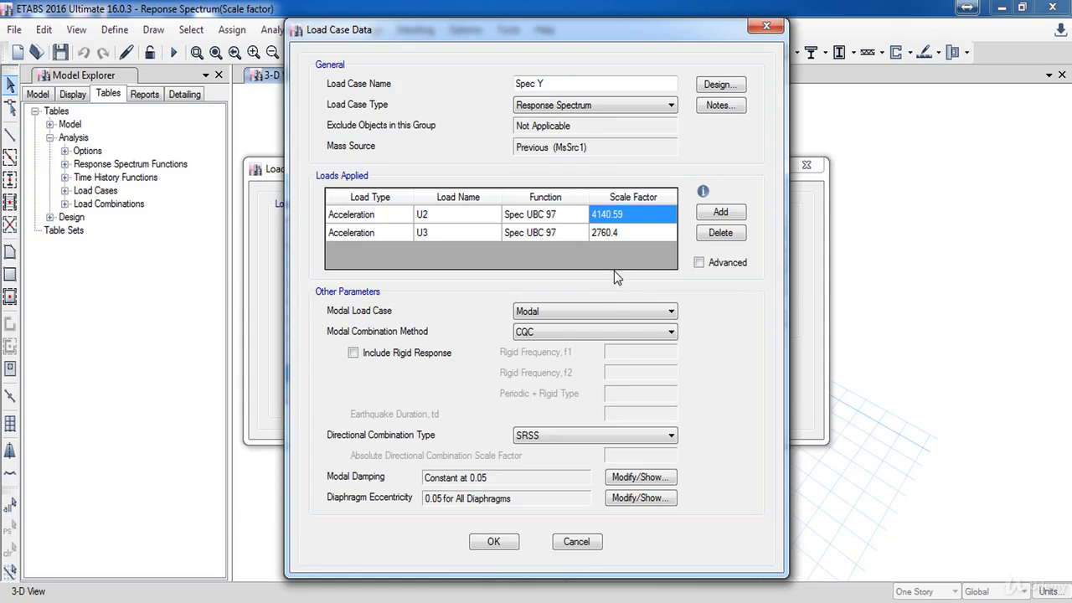
{"action": "left_click", "coordinate": [494, 542]}
{"action": "left_click", "coordinate": [737, 369]}
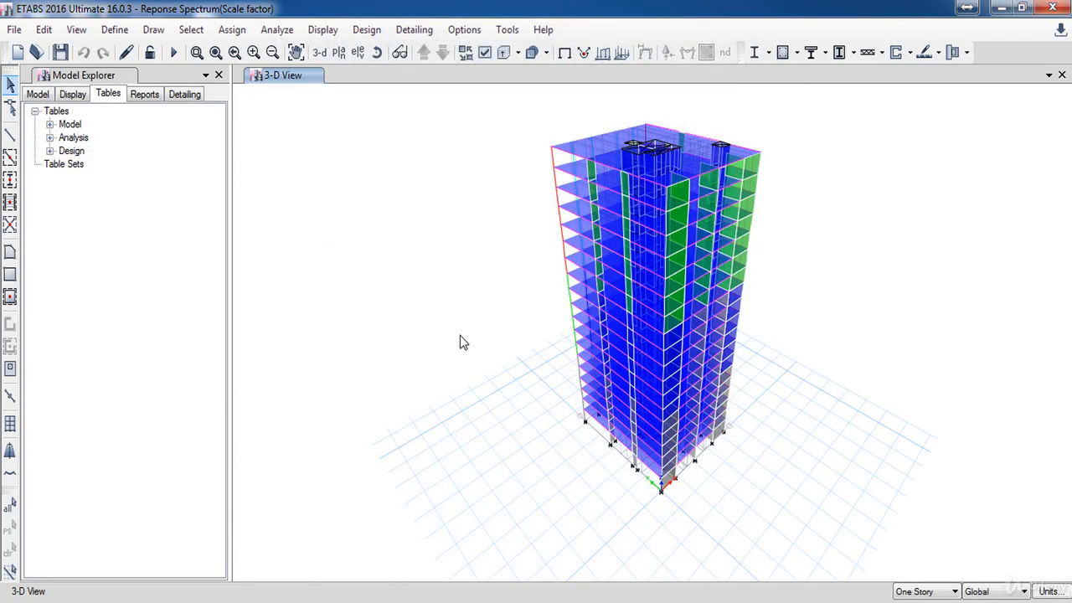
Run the analysis again and compare the FX base reactions of EX 1 and Spec X Max in the Base Reactions table.
{"action": "left_click", "coordinate": [173, 52]}
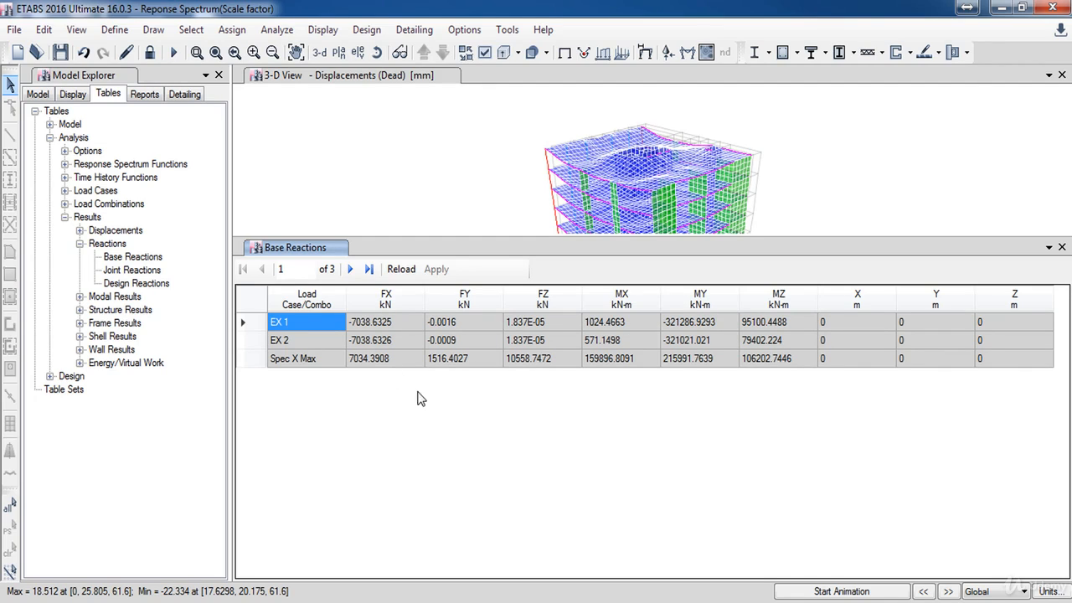
{"action": "left_click", "coordinate": [391, 322]}
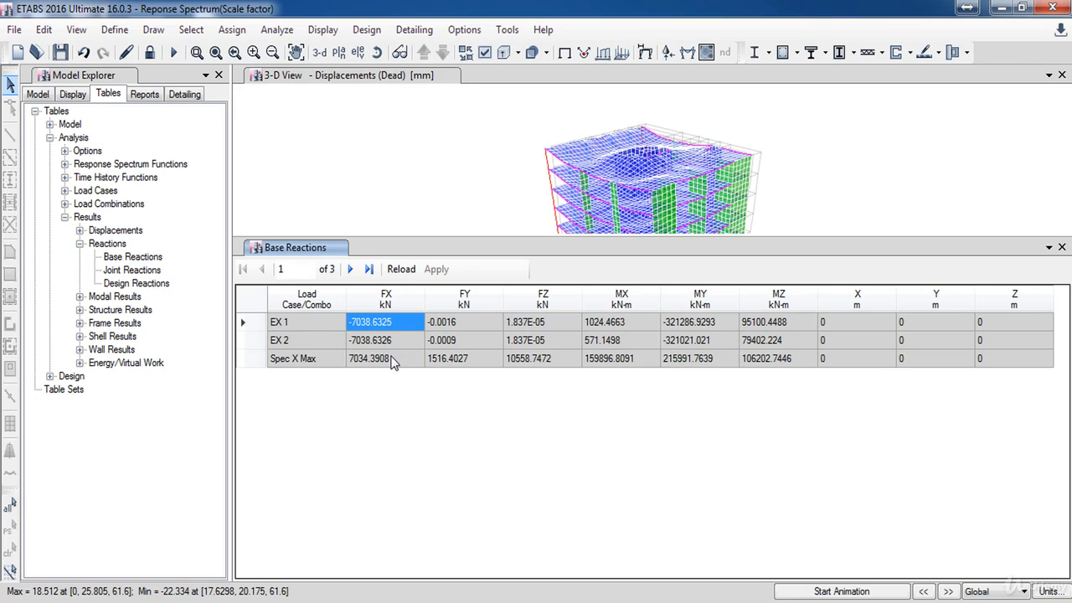
{"action": "left_click", "coordinate": [394, 360]}
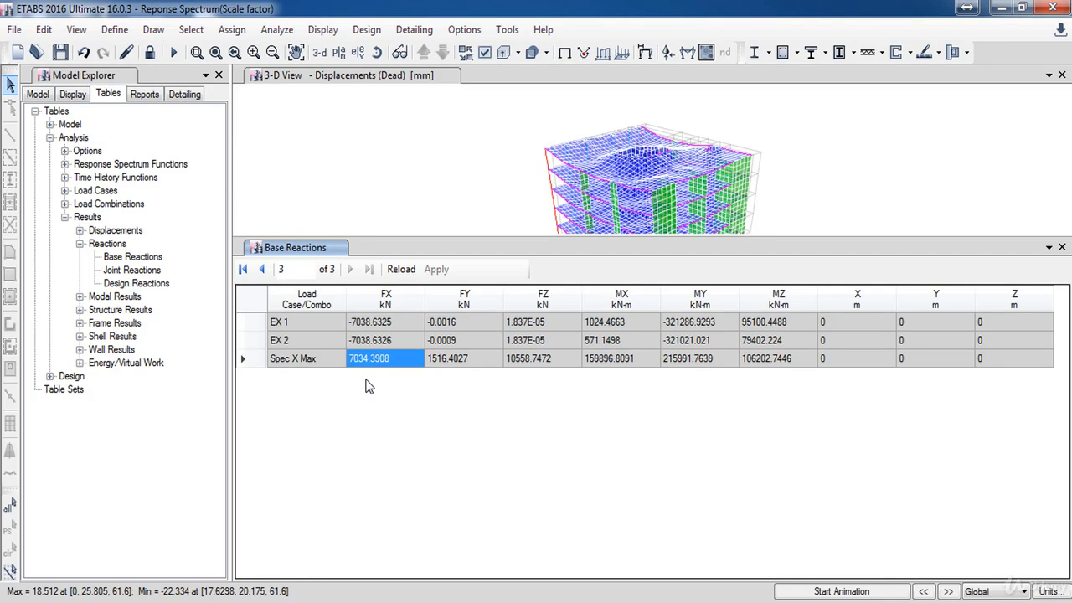
Filter the load case column of the Base Reactions table to EY 1 instead of the X-direction cases.
{"action": "right_click", "coordinate": [306, 296]}
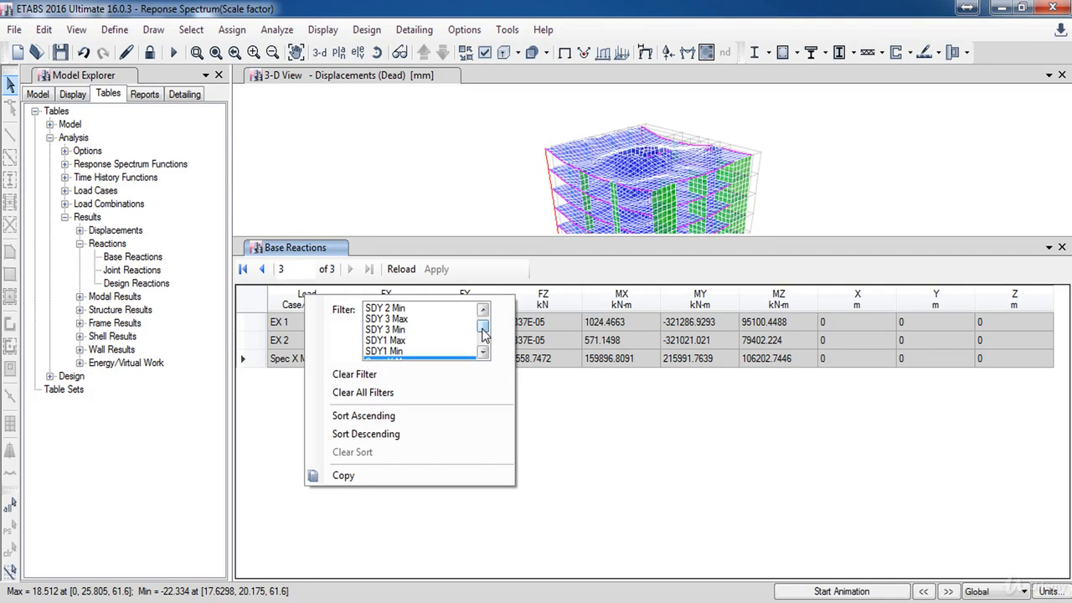
{"action": "left_click_drag", "start_coordinate": [482, 329], "coordinate": [482, 324]}
{"action": "left_click", "coordinate": [482, 354]}
{"action": "left_click", "coordinate": [482, 355]}
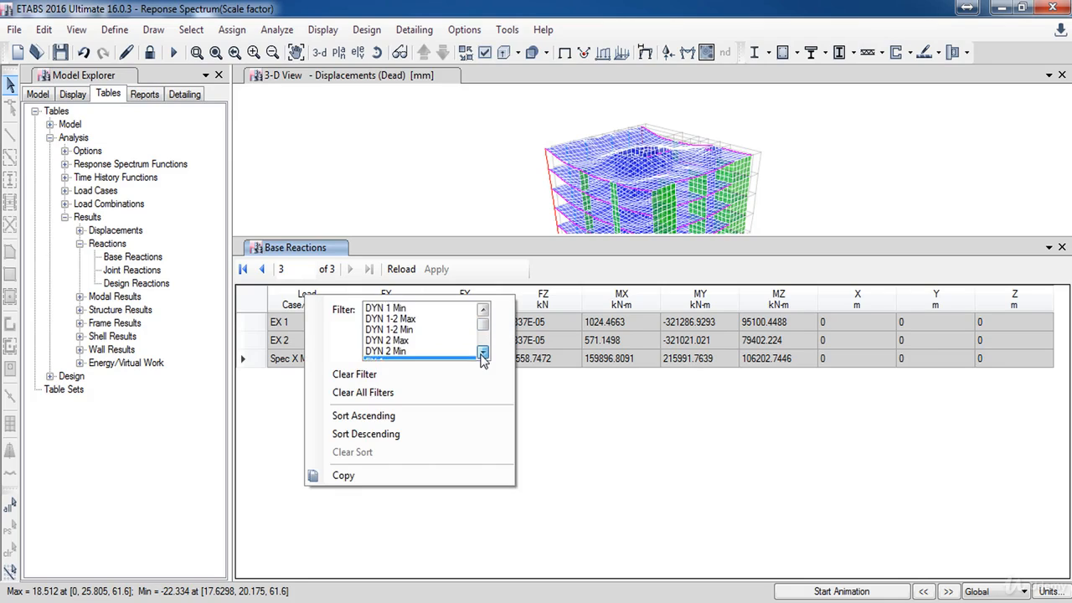
{"action": "left_click", "coordinate": [481, 355]}
{"action": "left_click", "coordinate": [481, 354]}
{"action": "left_click", "coordinate": [481, 354]}
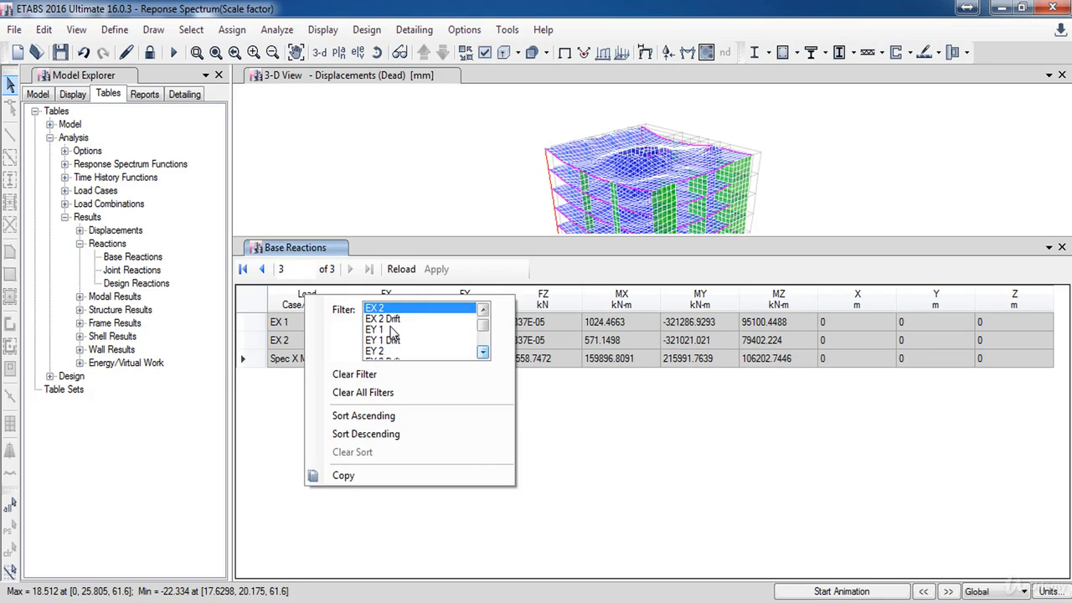
{"action": "left_click", "coordinate": [391, 329]}
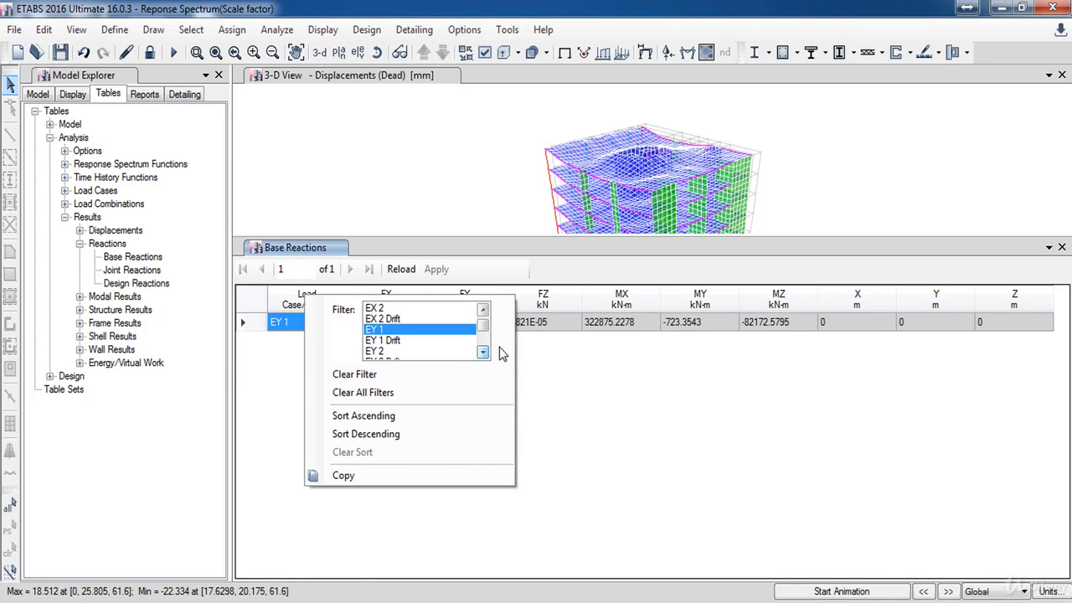
Add Spec Y Max to the load case filter and compare its FY base reaction with that of EY 1.
{"action": "left_click", "coordinate": [483, 352]}
{"action": "left_click", "coordinate": [482, 352]}
{"action": "left_click", "coordinate": [483, 352]}
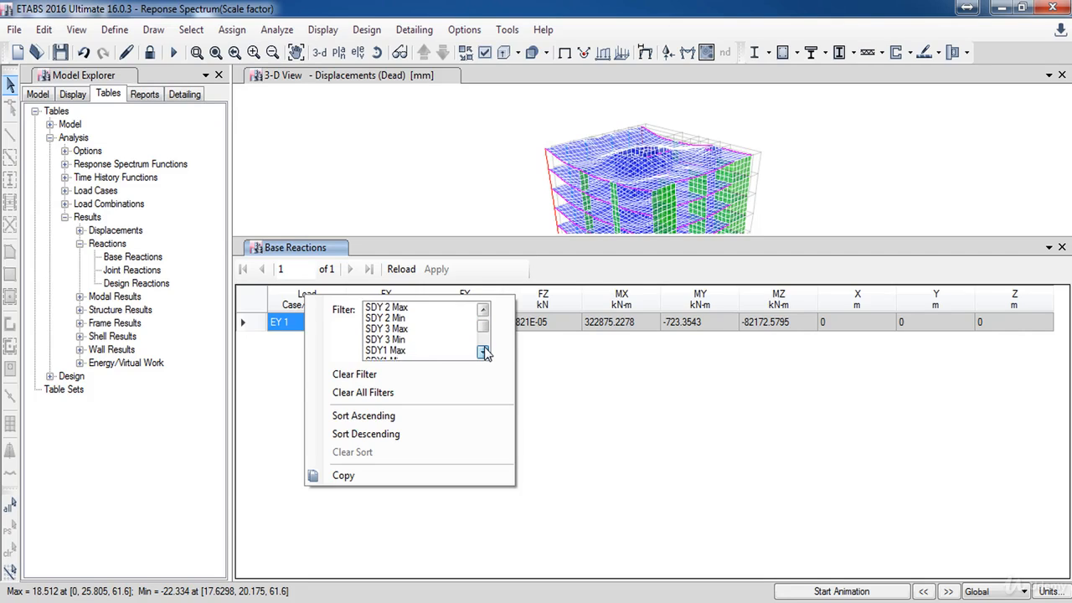
{"action": "left_click", "coordinate": [484, 353]}
{"action": "left_click", "coordinate": [484, 353]}
{"action": "left_click", "coordinate": [483, 353]}
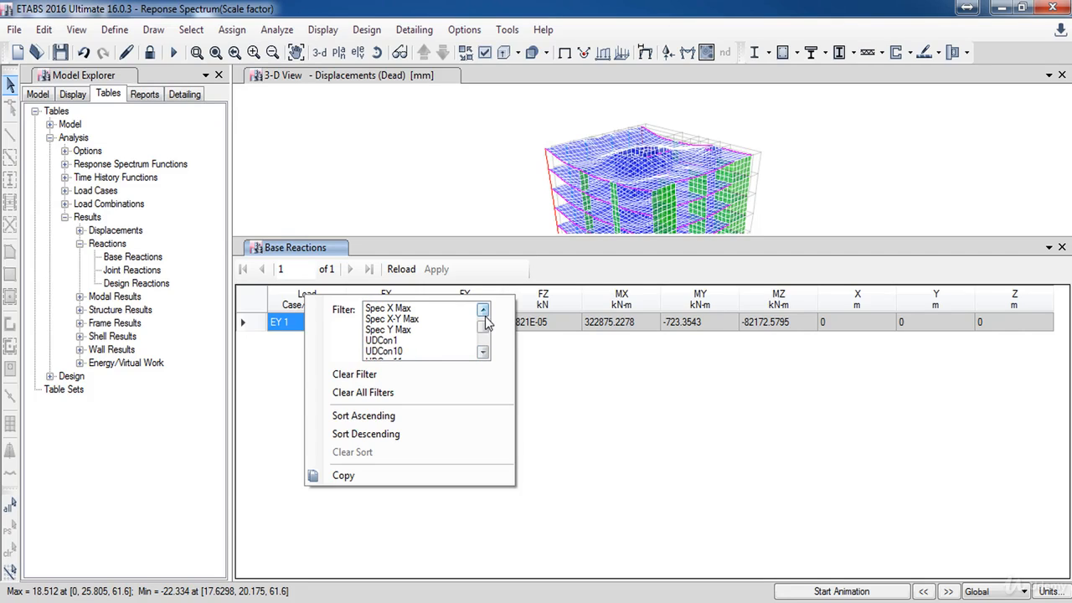
{"action": "left_click", "coordinate": [483, 310]}
{"action": "left_click", "coordinate": [483, 309]}
{"action": "left_click", "coordinate": [483, 310]}
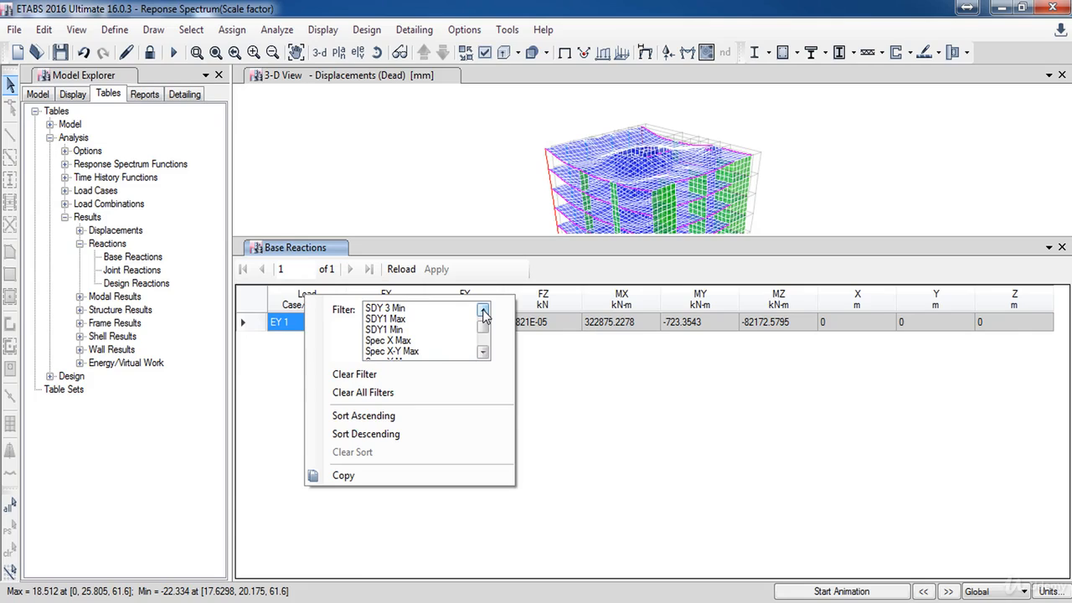
{"action": "left_click", "coordinate": [483, 352]}
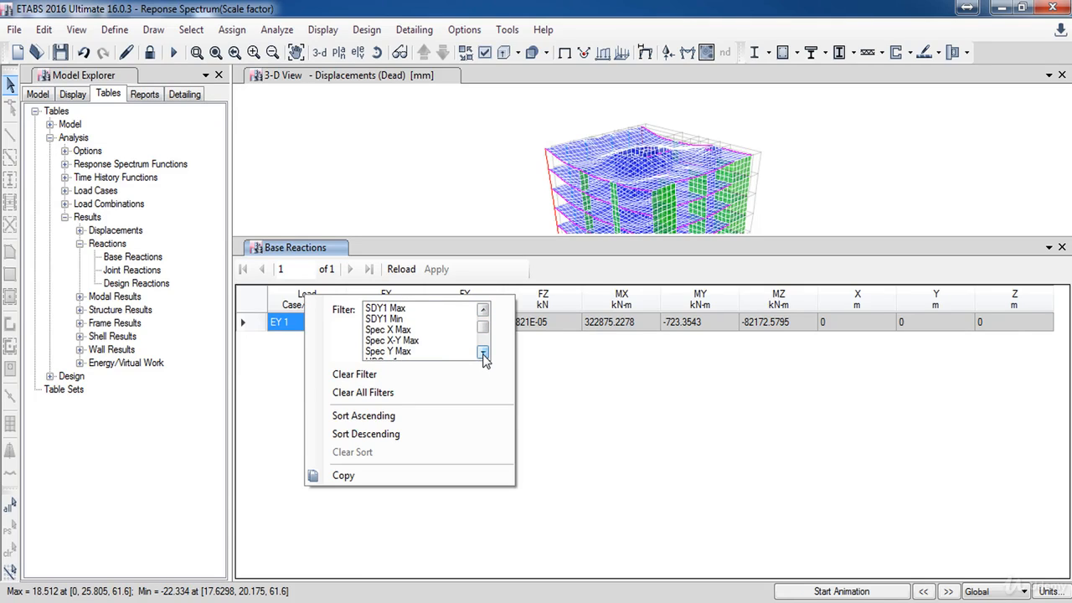
{"action": "left_click", "coordinate": [484, 352]}
{"action": "left_click", "coordinate": [419, 340]}
{"action": "left_click", "coordinate": [599, 410]}
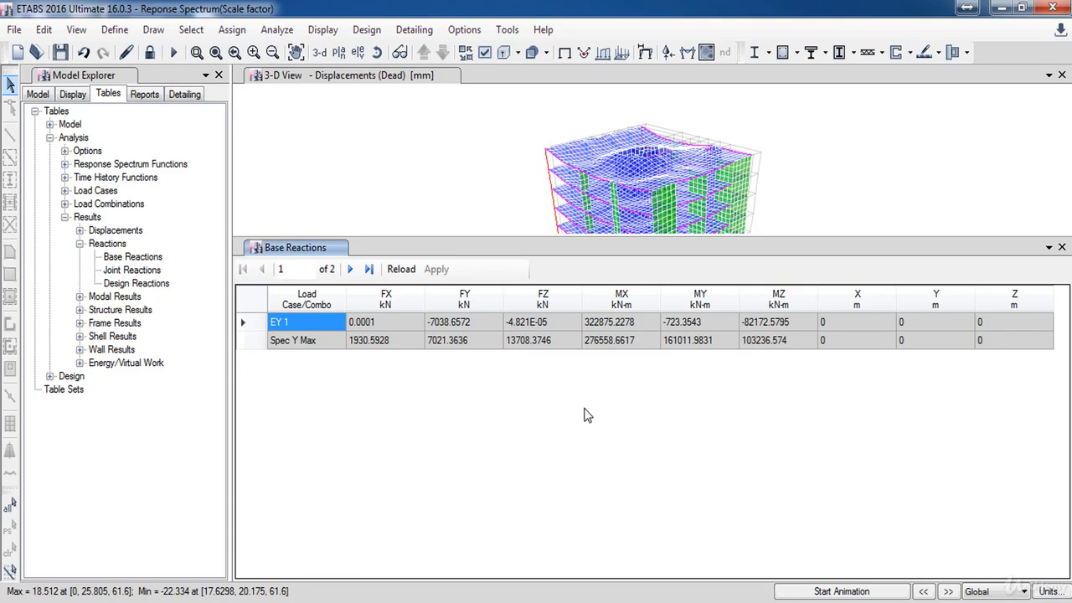
{"action": "left_click", "coordinate": [460, 342]}
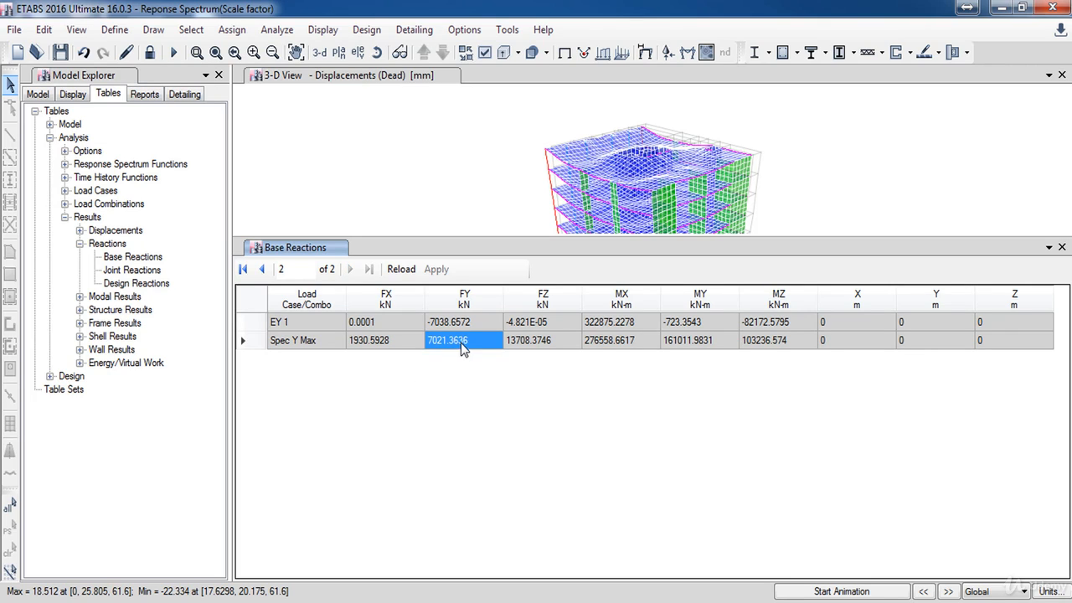
{"action": "left_click", "coordinate": [466, 323]}
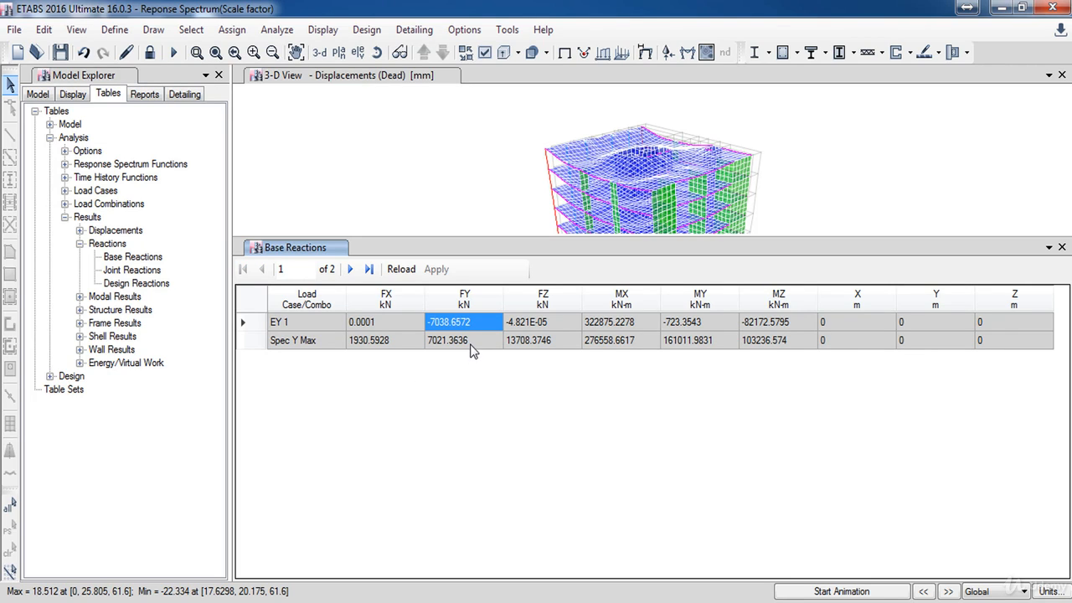